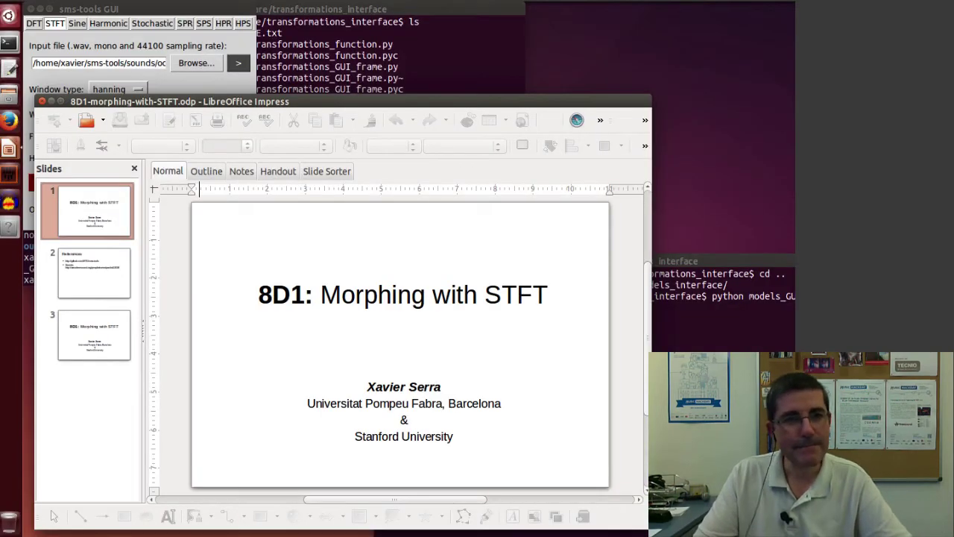
- Switch to the sms-tools GUI and load ocean.wav from the sounds folder as the STFT input file
click(134, 11)
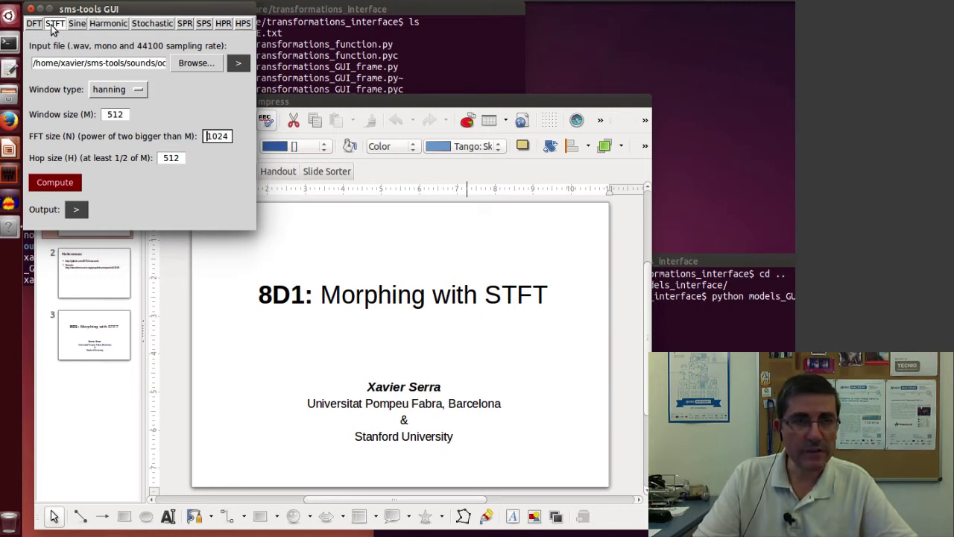
click(195, 63)
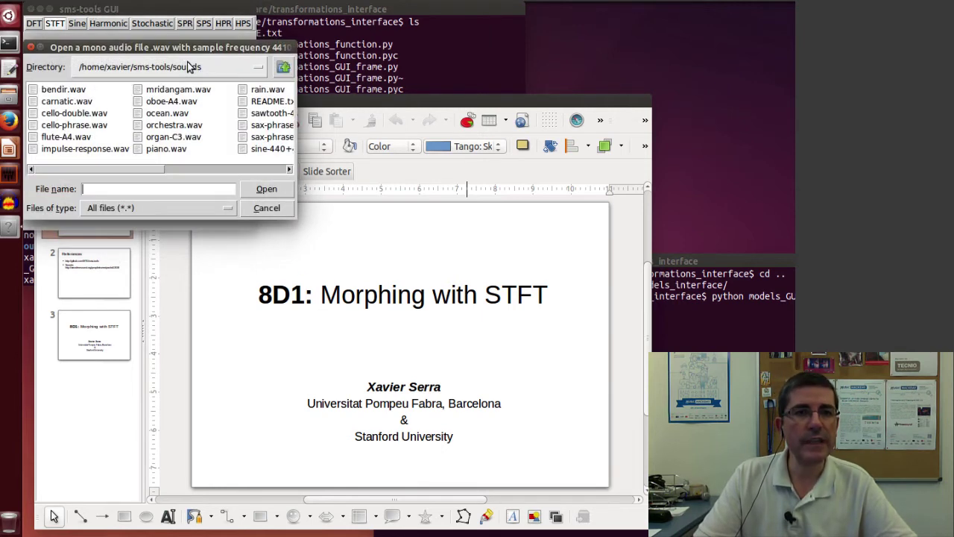
click(167, 113)
click(267, 189)
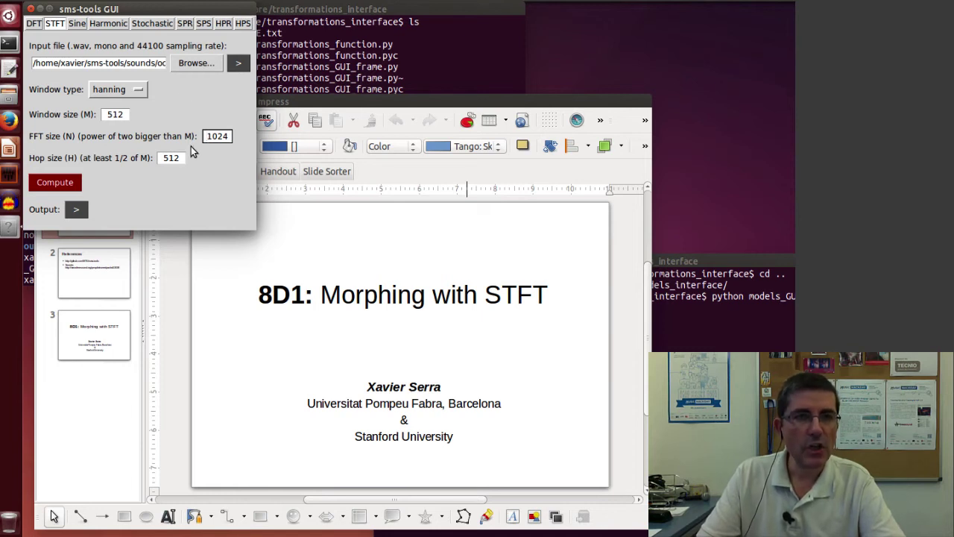
- Set the FFT size to 512 for the STFT analysis, keeping the hanning window type
double_click(119, 114)
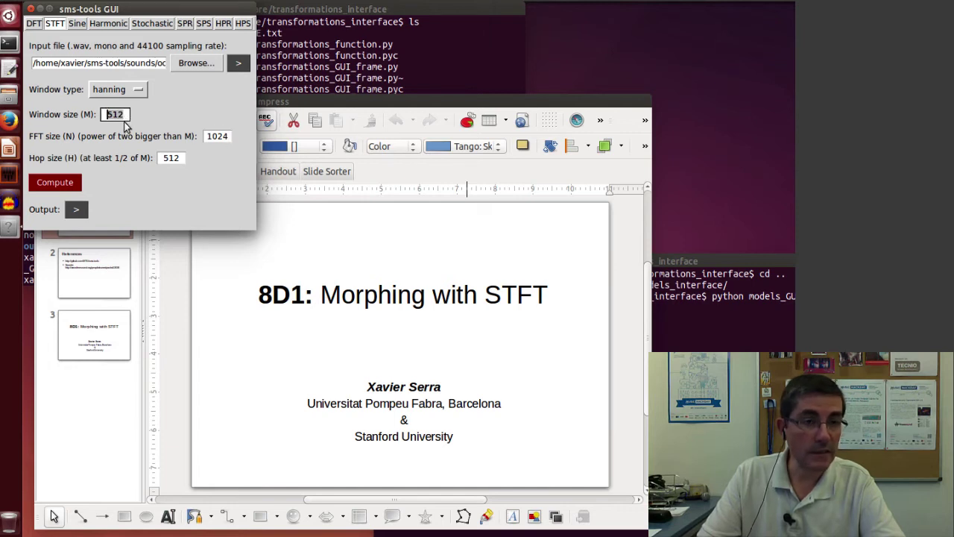
double_click(228, 136)
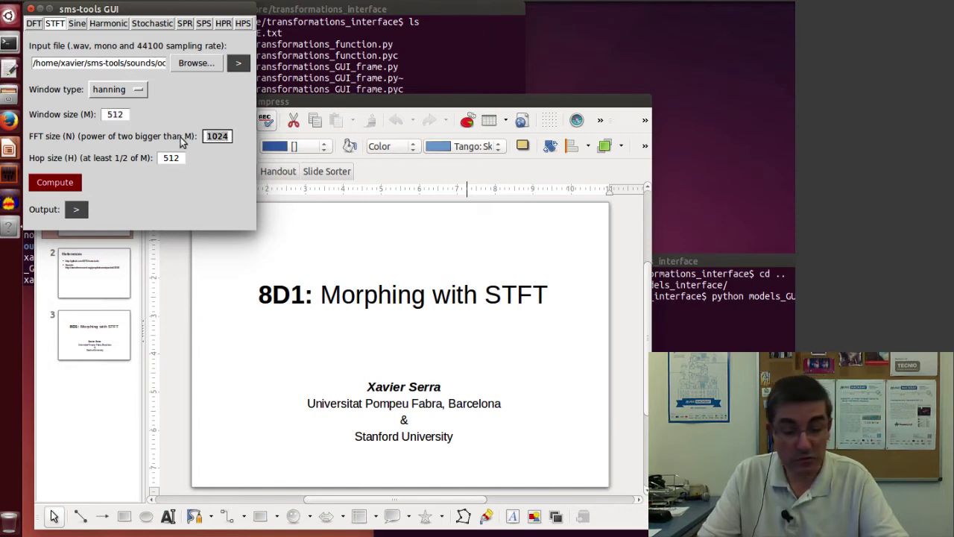
text(512)
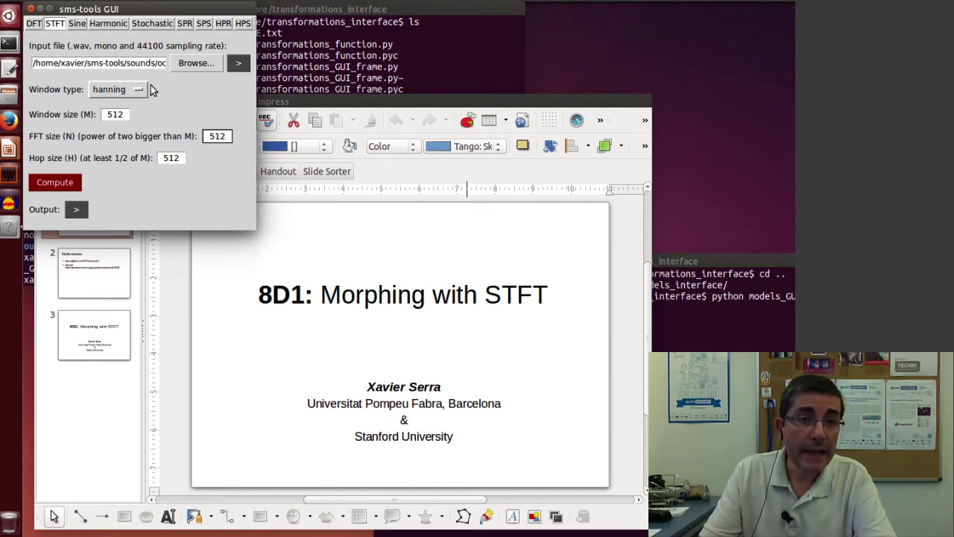
click(124, 91)
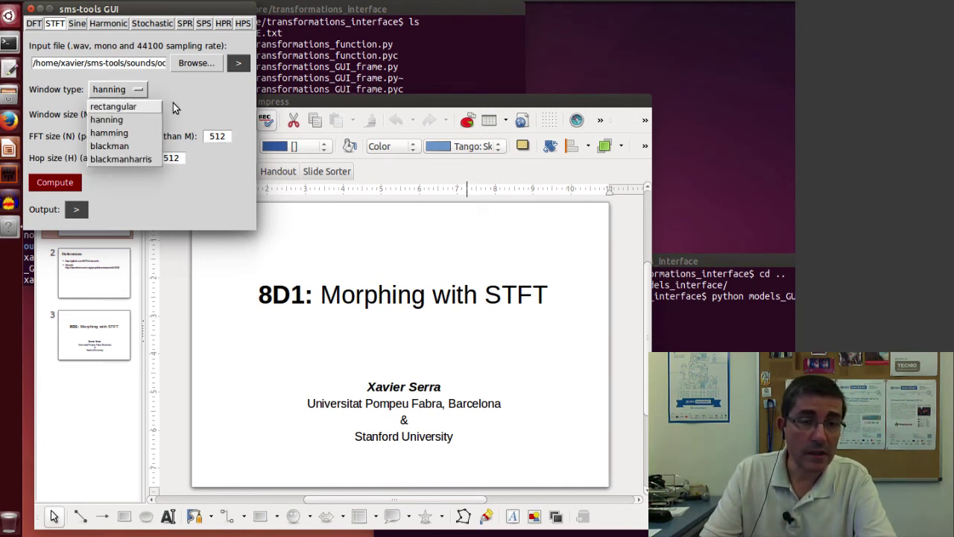
click(173, 102)
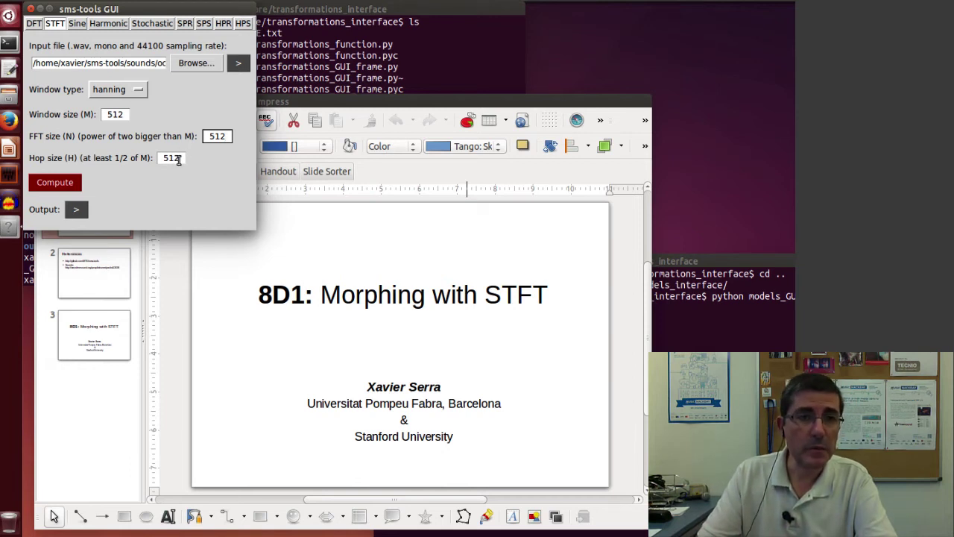
- Set the hop size to 128 and compute the STFT of the ocean sound
drag(179, 158, 158, 158)
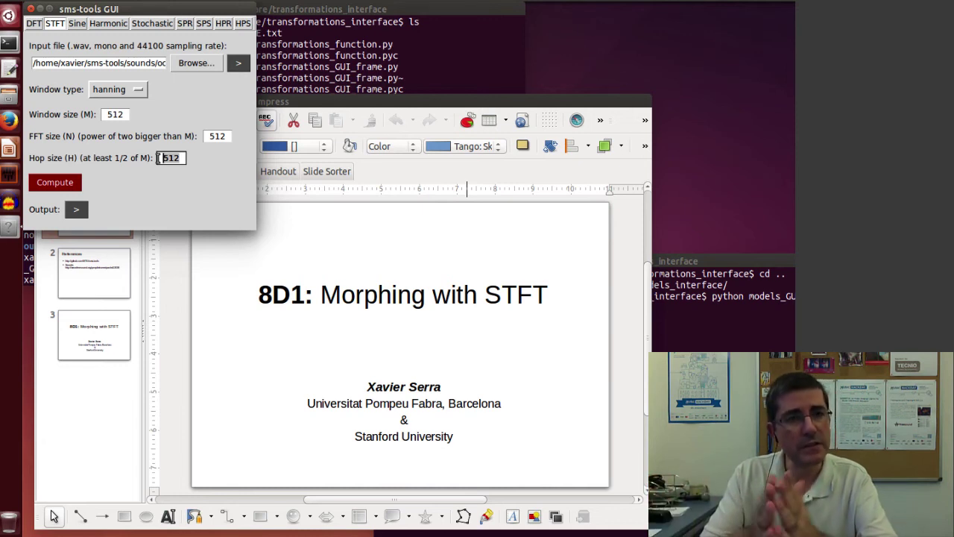
text(128)
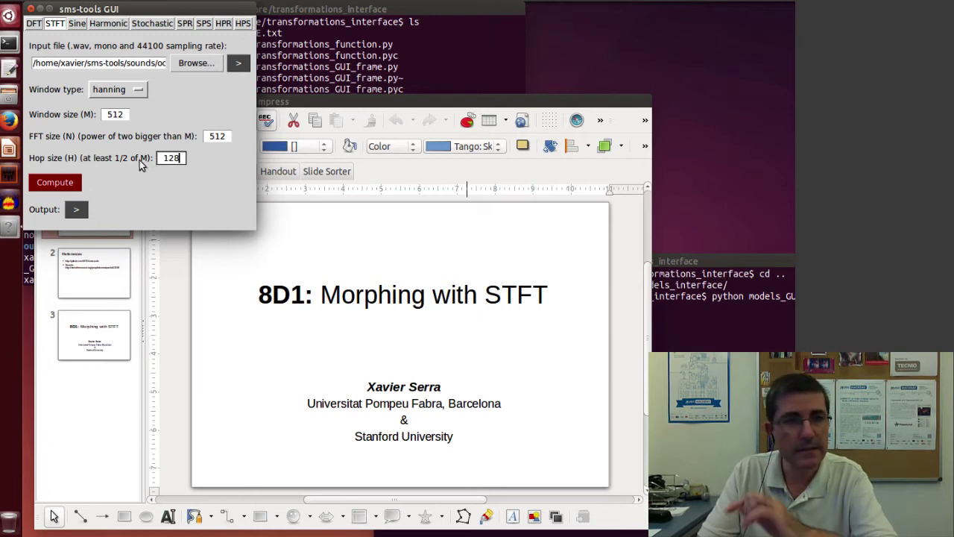
click(52, 183)
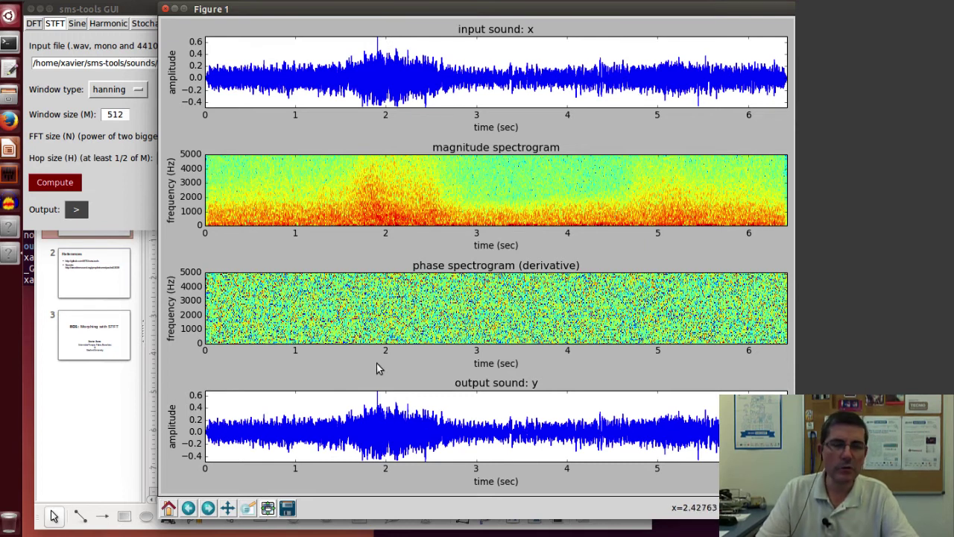
- Load speech-male.wav as the input file and compute its STFT with the same analysis parameters
click(91, 8)
click(195, 64)
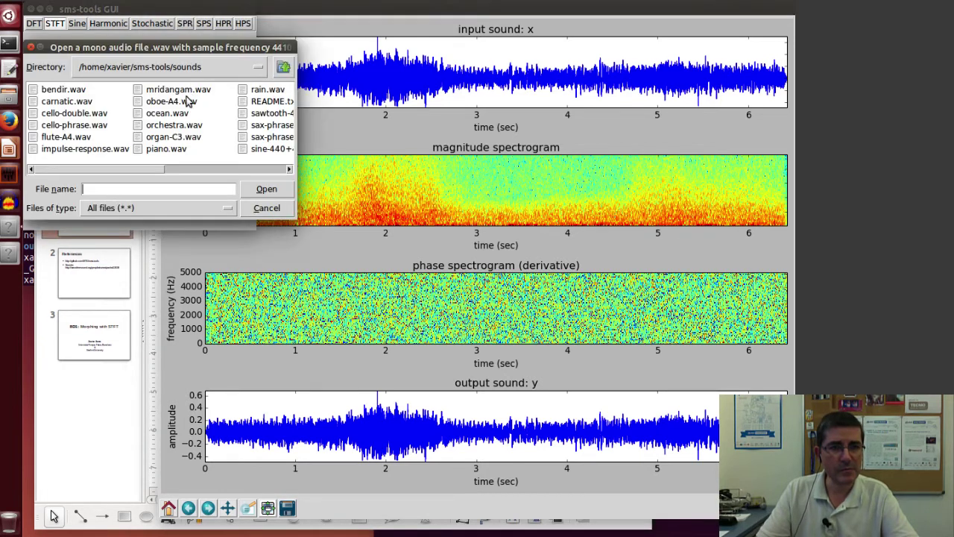
drag(92, 170, 195, 173)
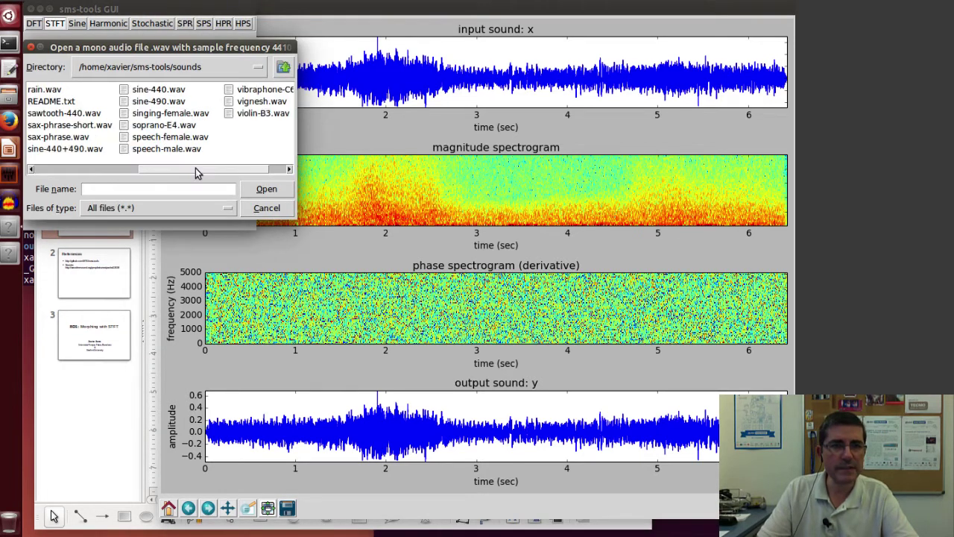
click(179, 149)
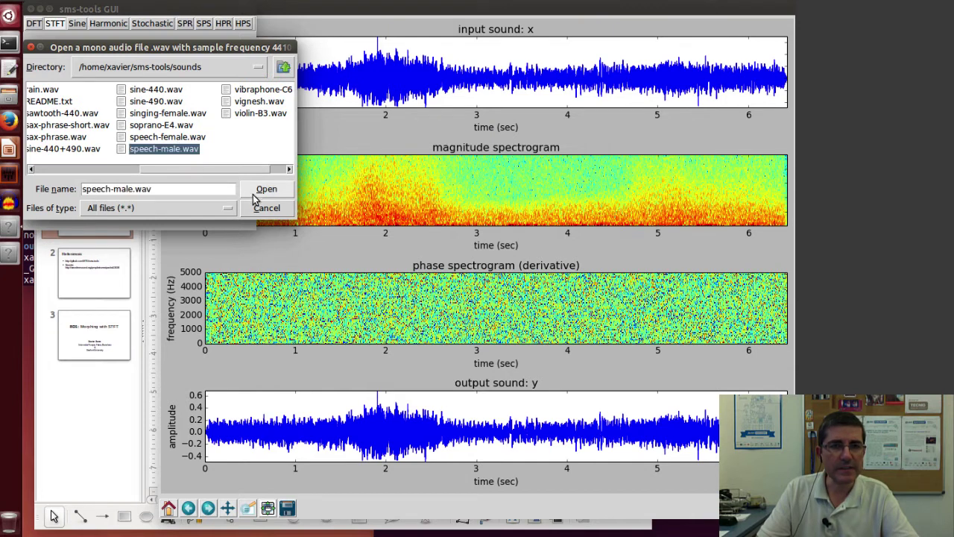
click(264, 191)
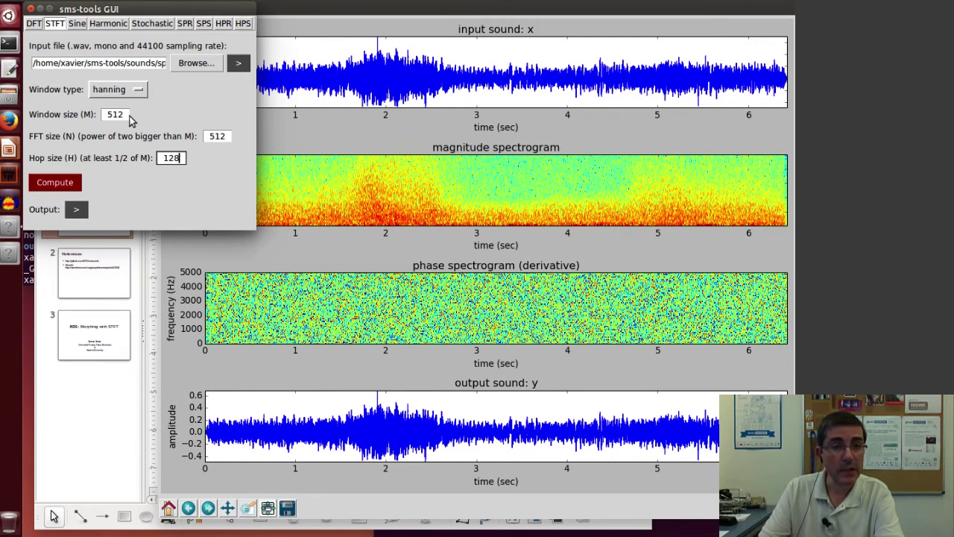
click(68, 183)
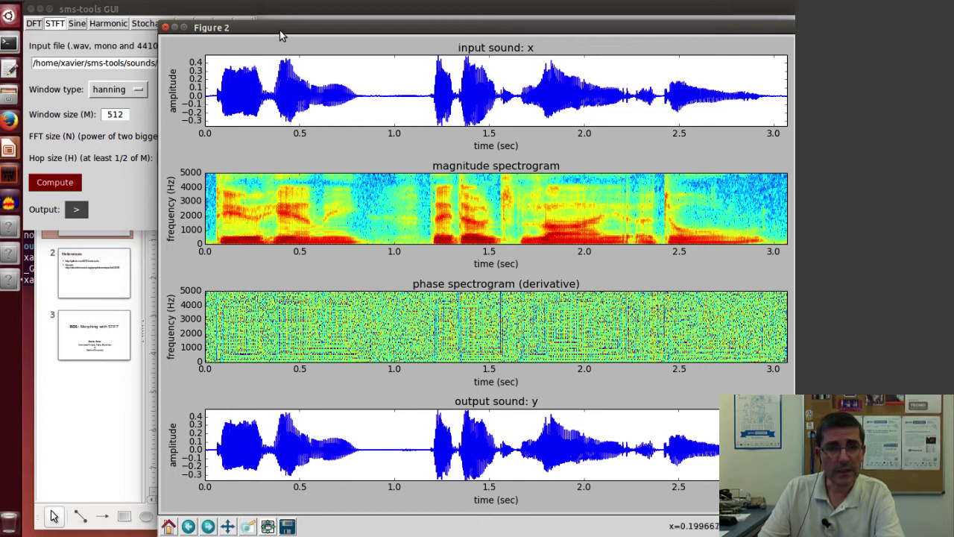
drag(284, 23, 284, 11)
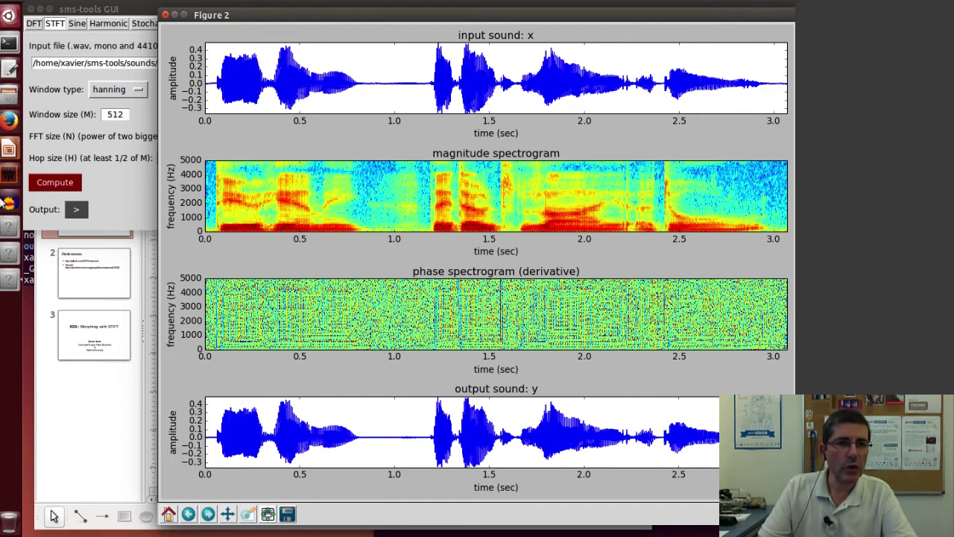
- Switch to the terminal in the transformations_interface folder and run python transformations_GUI.py
click(8, 43)
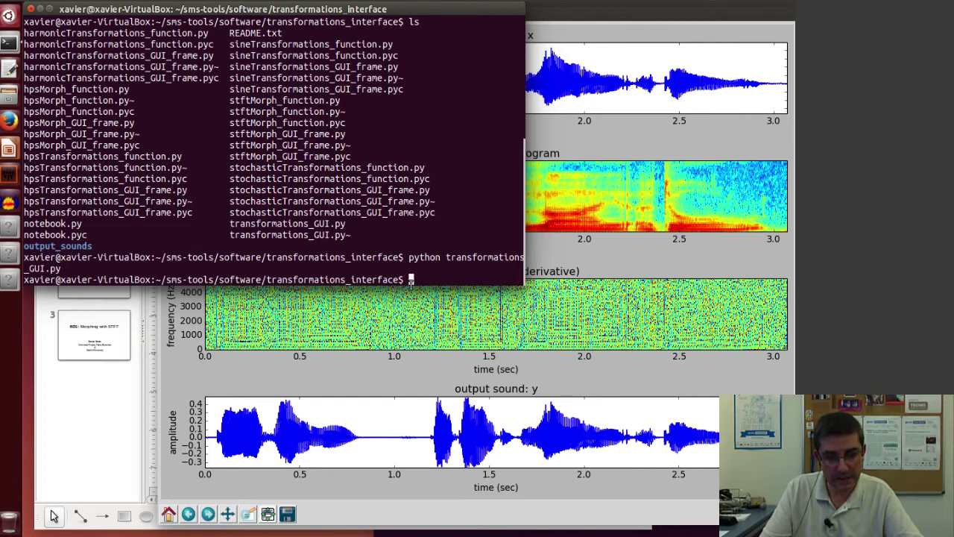
scroll(410, 283, up, 1)
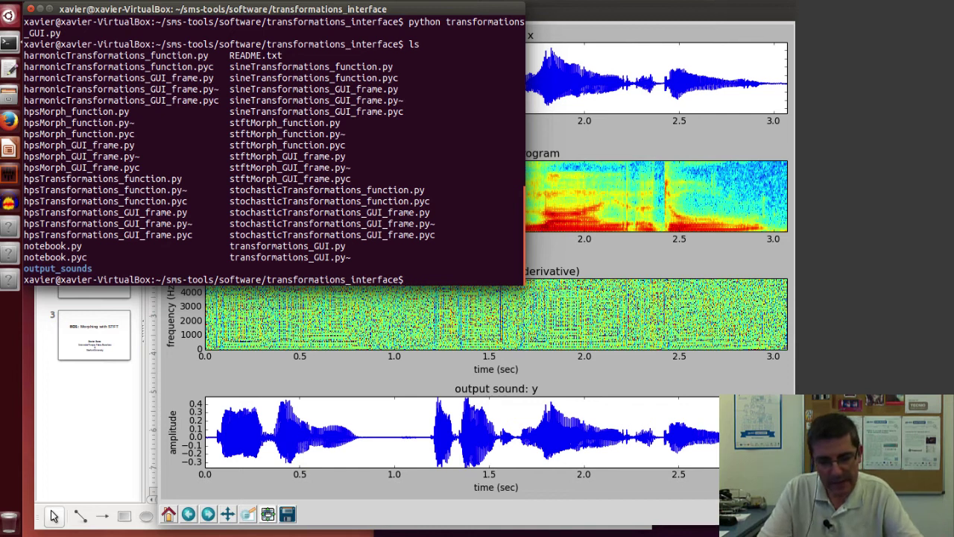
text(python )
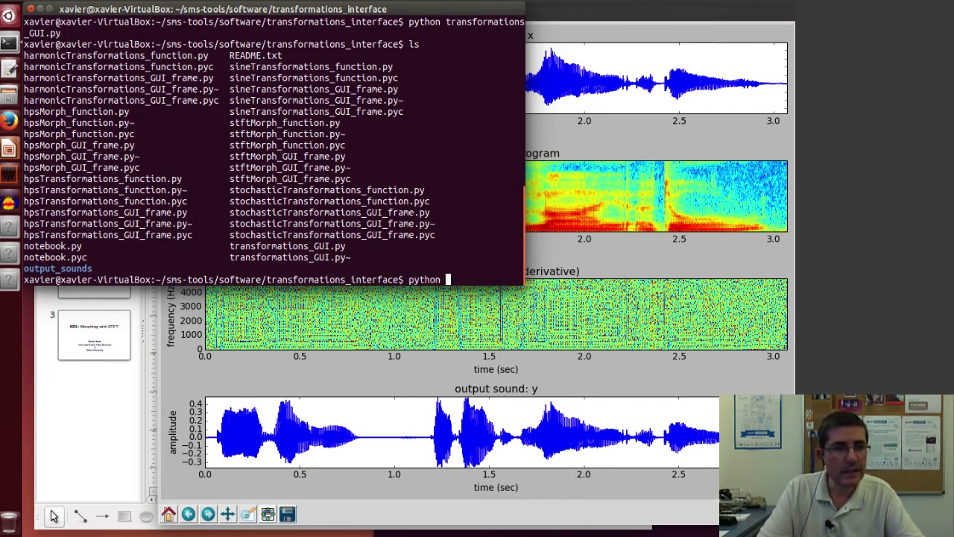
text(tra)
key(Tab)
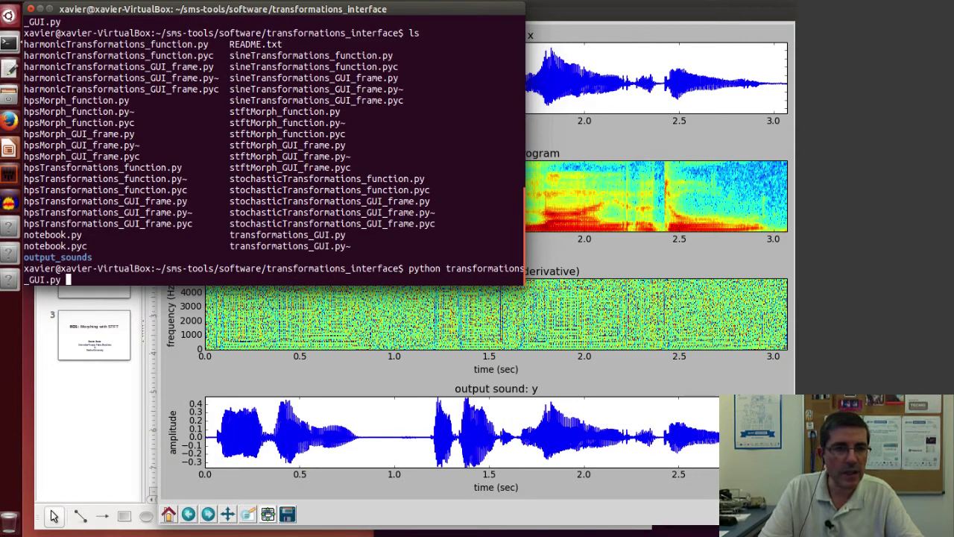
key(Return)
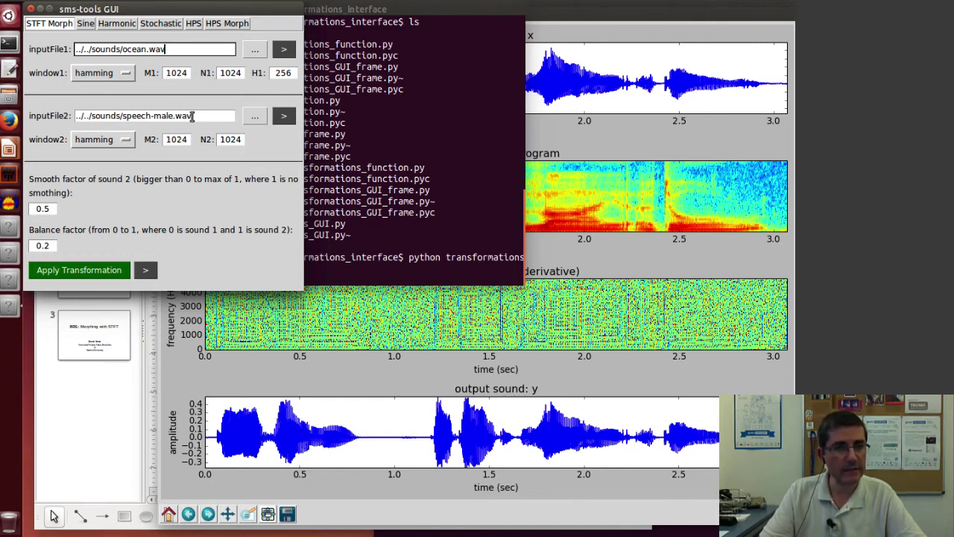
- Configure the analysis of the first morph sound, ocean.wav, with a hanning window, M1 512, N1 512 and H1 128
double_click(189, 75)
click(119, 75)
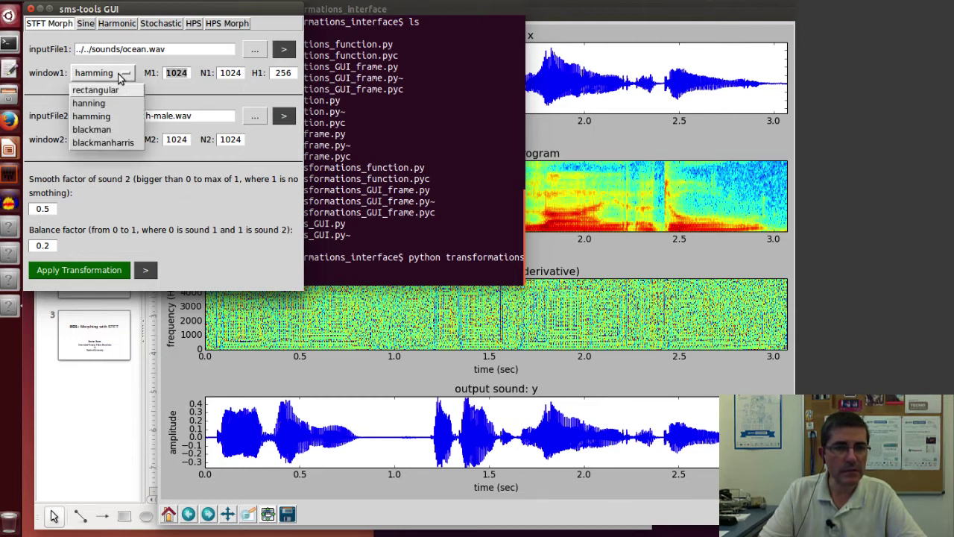
click(111, 103)
text(5)
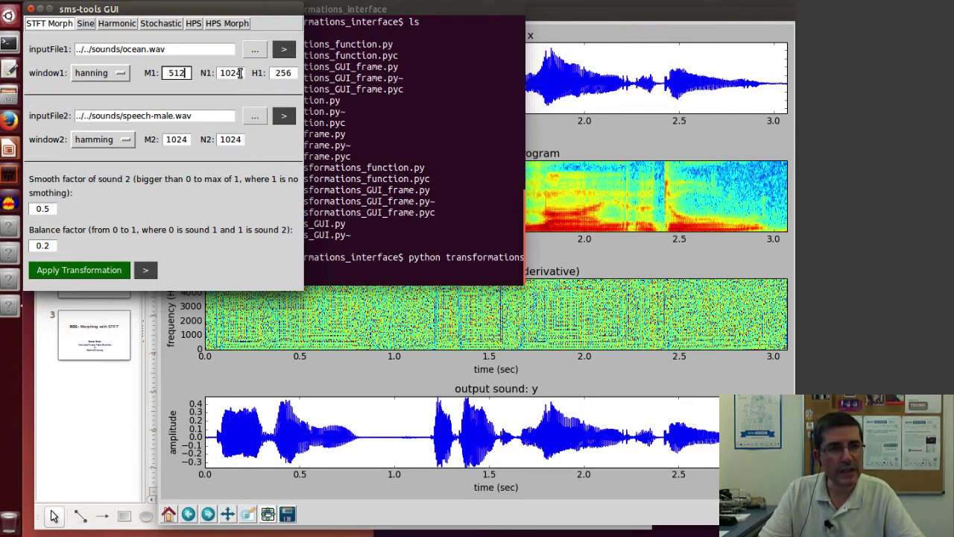
key(Tab)
text(5)
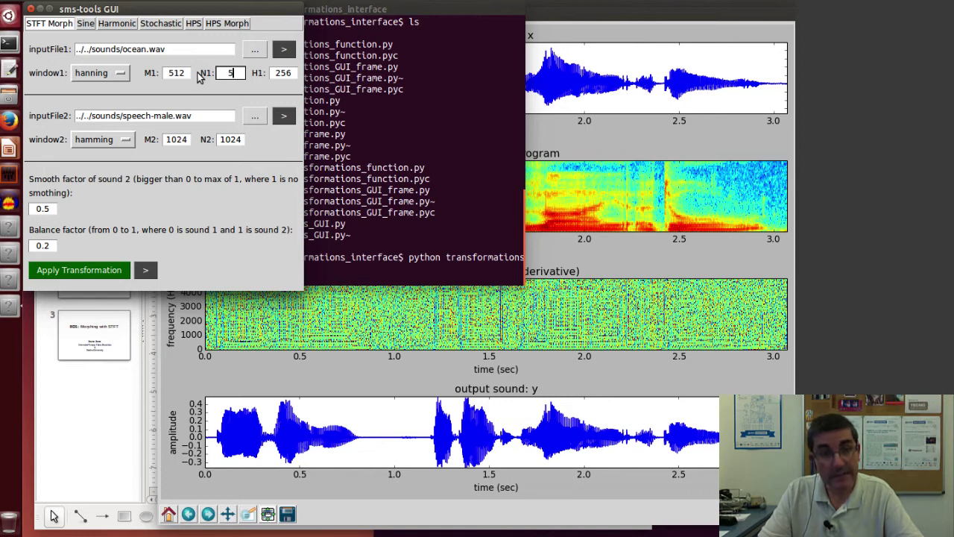
text(12)
key(Tab)
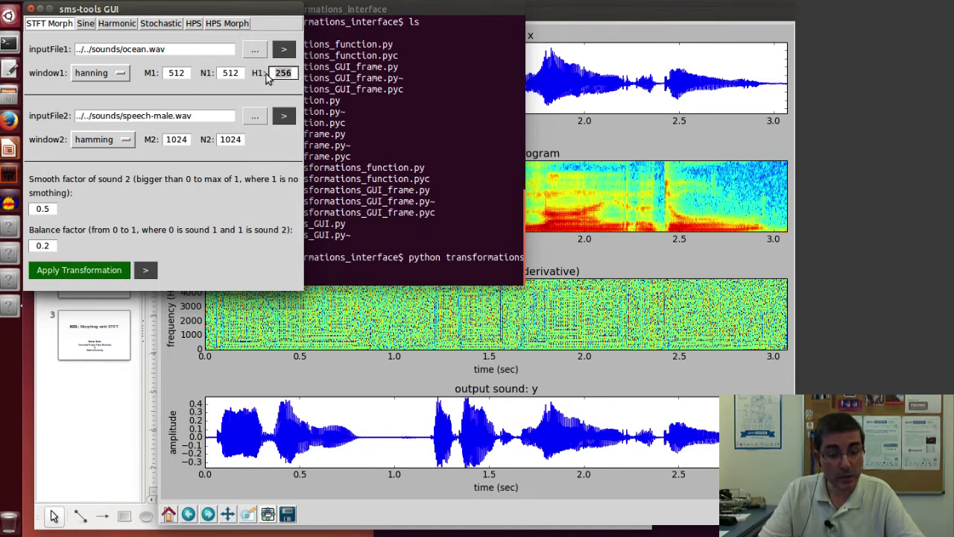
text(128)
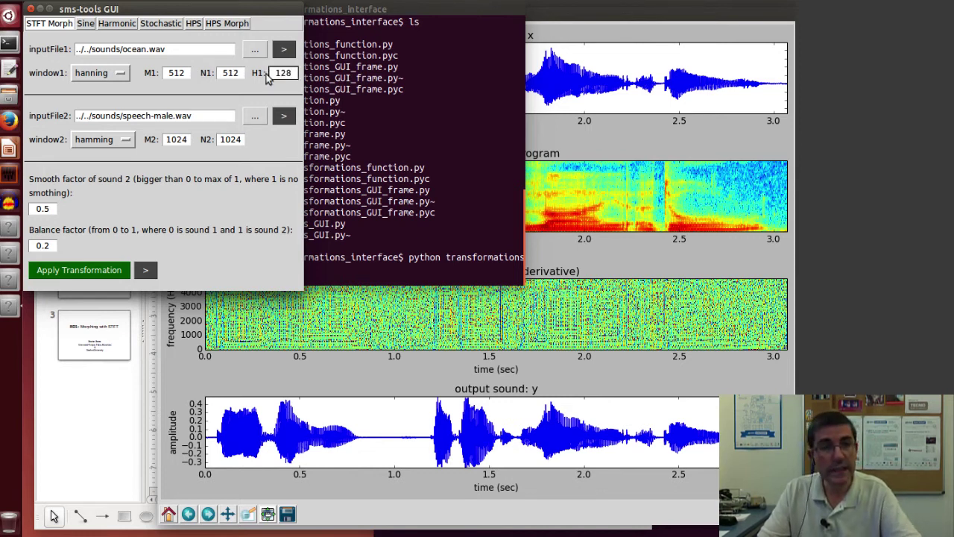
- Configure the analysis of the second morph sound, speech-male.wav, with a hanning window, M2 512 and N2 512
click(125, 143)
click(110, 171)
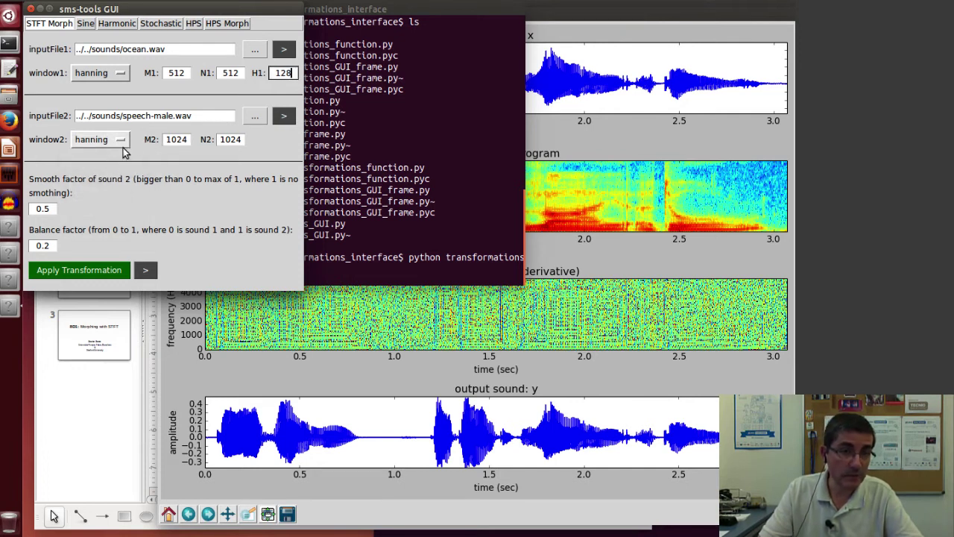
double_click(183, 140)
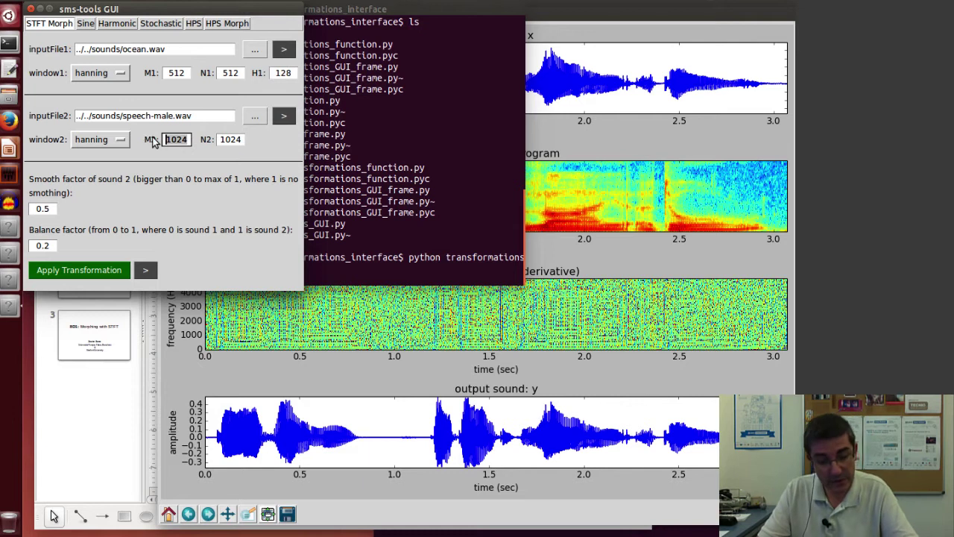
text(512)
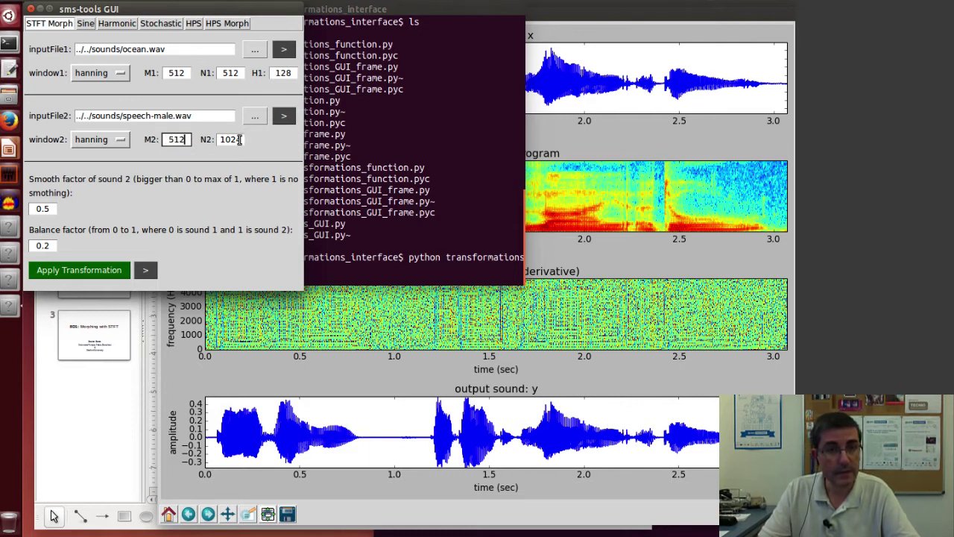
double_click(240, 139)
text(512)
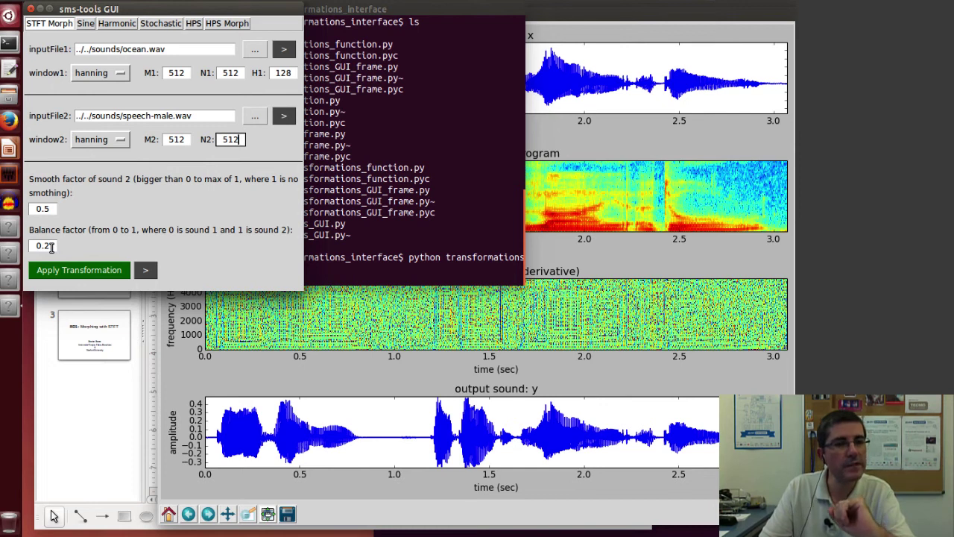
- Set the balance factor to 0.8, apply the STFT morph, and move the resulting figure clear of the morph settings
click(52, 247)
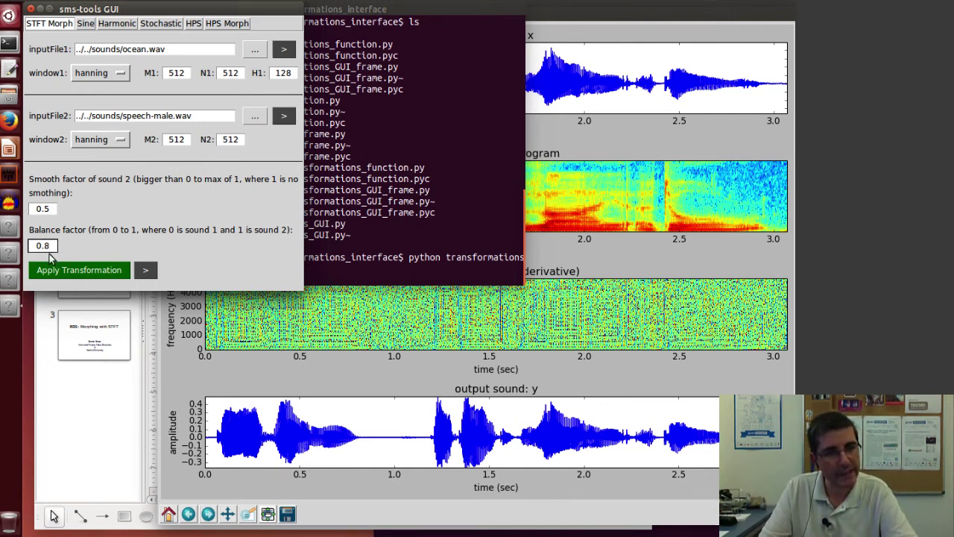
click(57, 273)
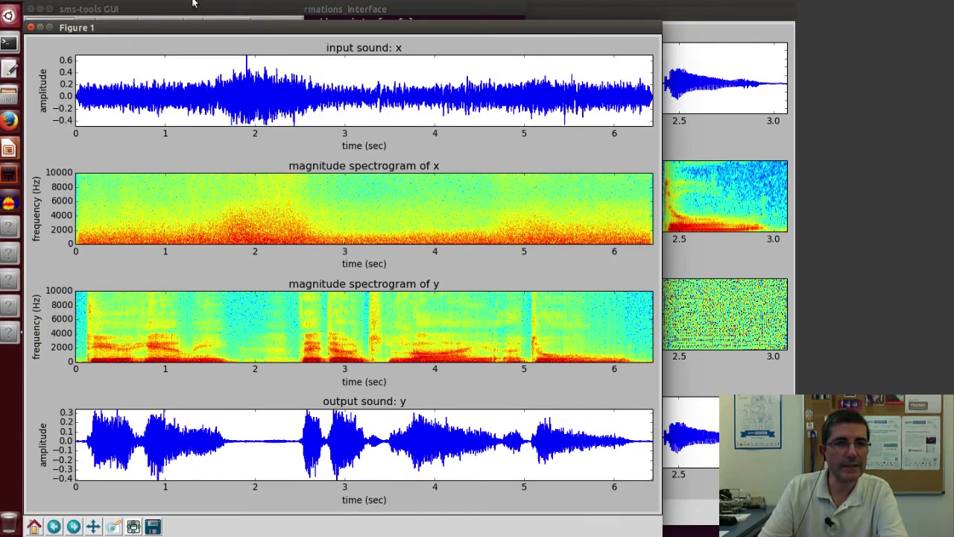
drag(181, 28, 308, 28)
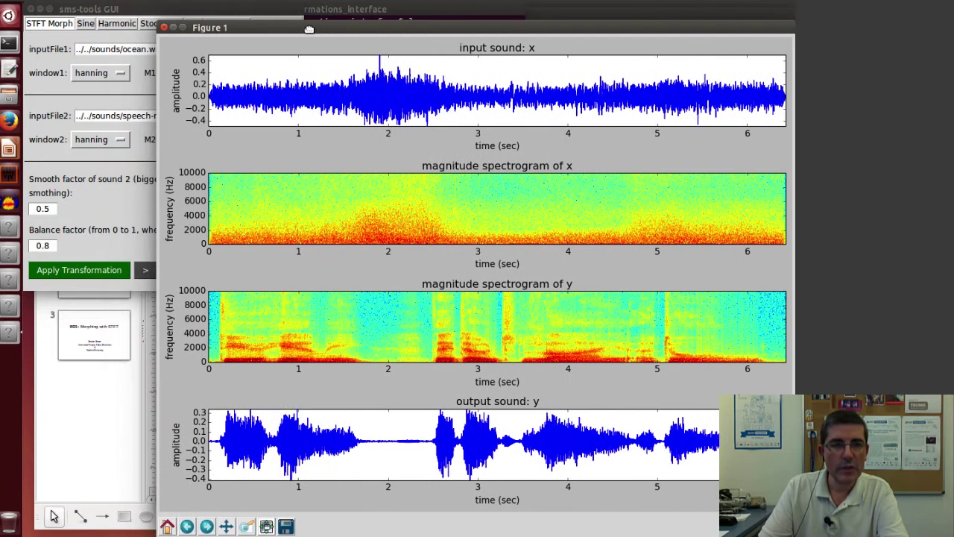
drag(309, 28, 310, 29)
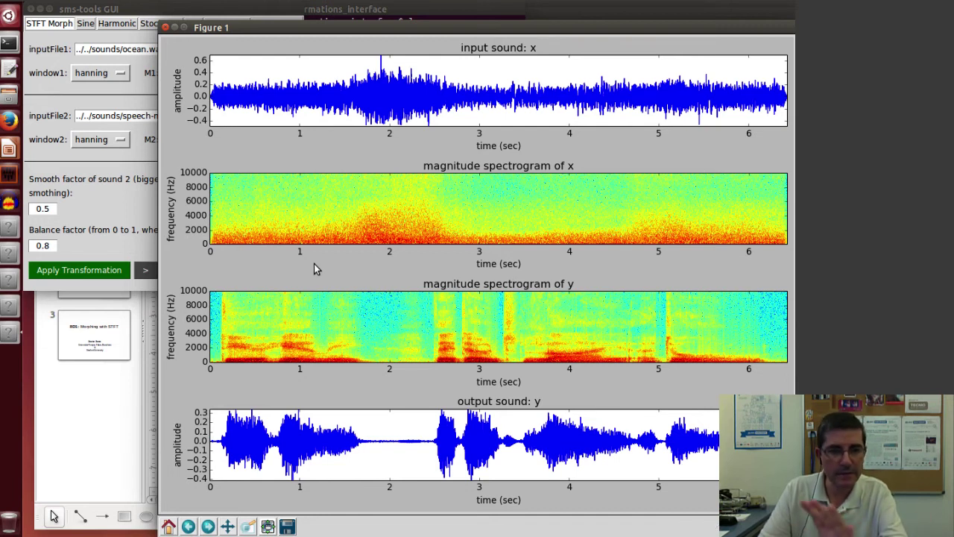
- Play the morphed output sound and reapply the STFT morph with a balance factor of 0.2, moving the new figure clear of the settings
click(141, 249)
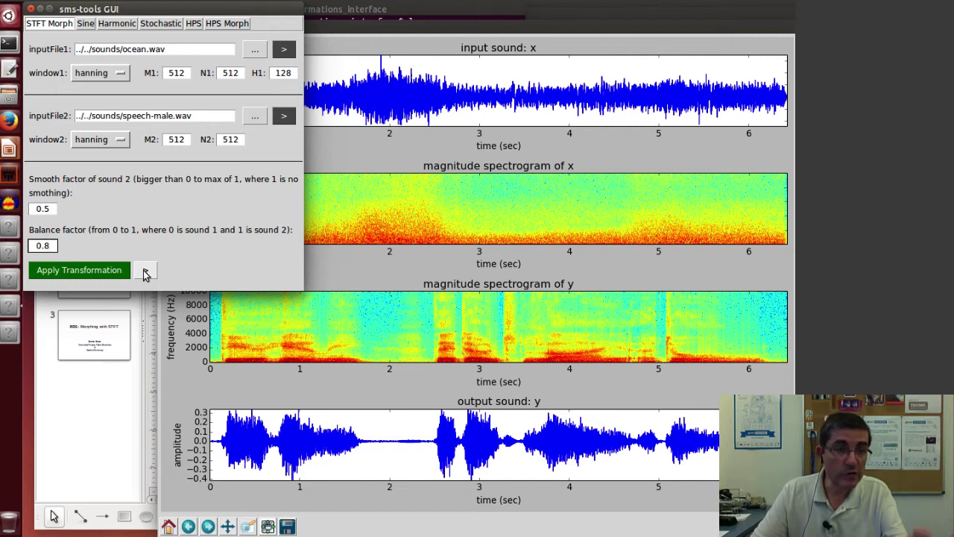
key(BackSpace)
text(2)
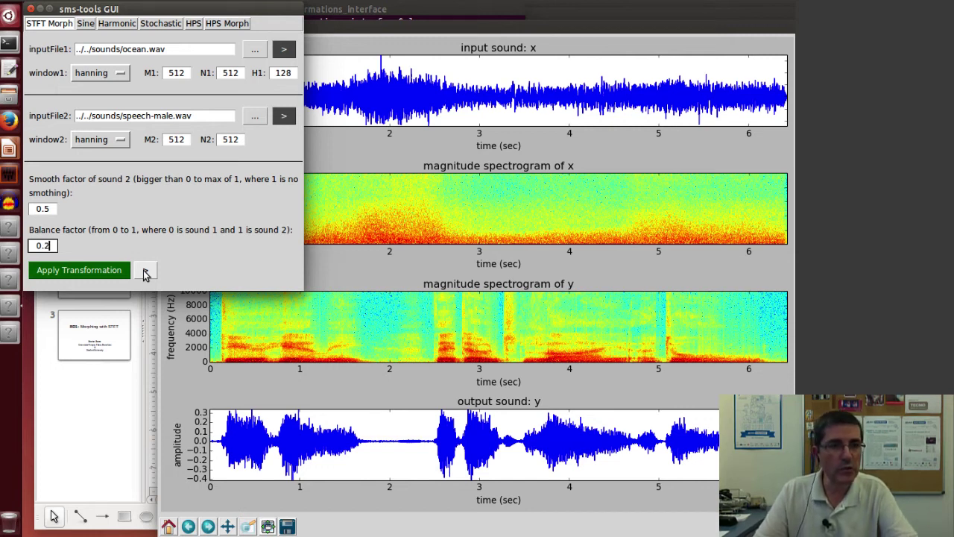
click(106, 271)
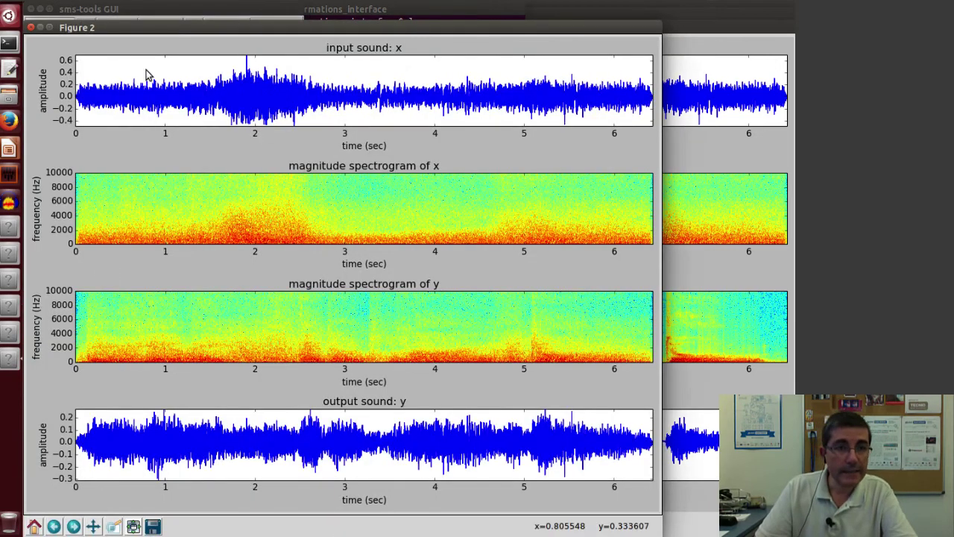
drag(146, 33, 282, 33)
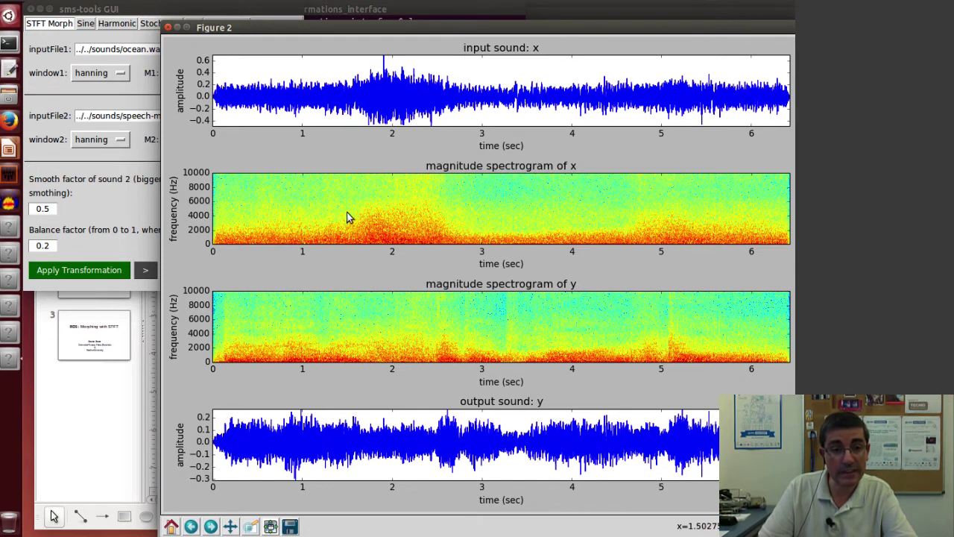
- Play the new morph result and switch to the 8D1-morphing-with-STFT.odp presentation in LibreOffice Impress
click(144, 274)
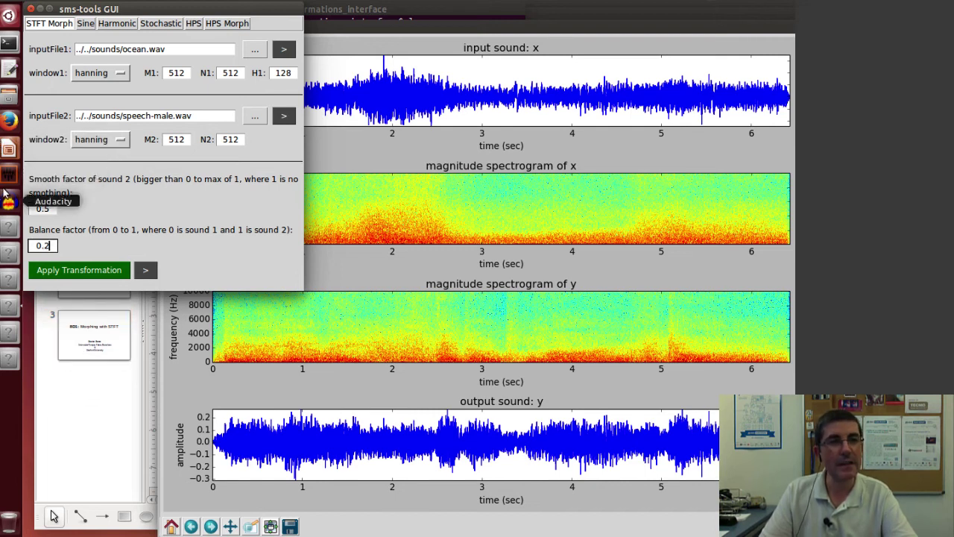
click(8, 150)
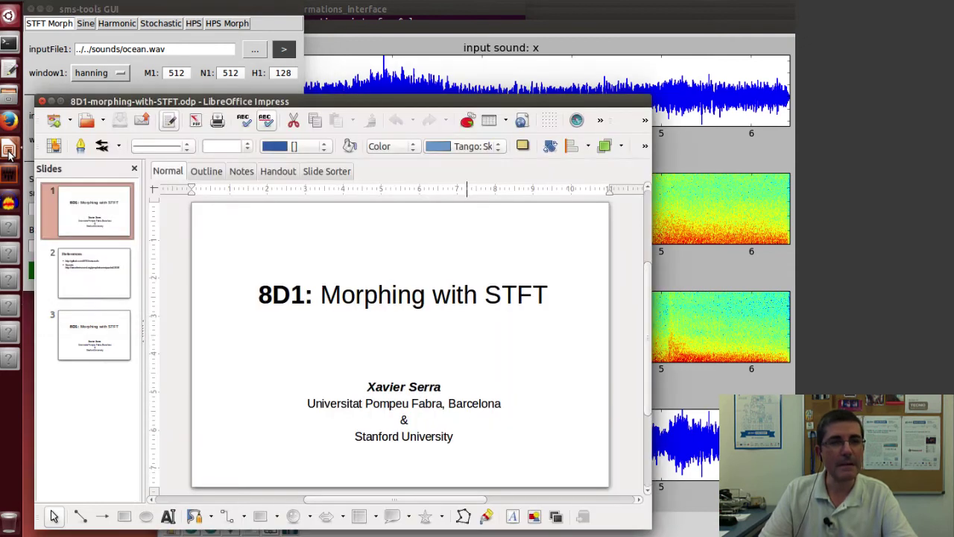